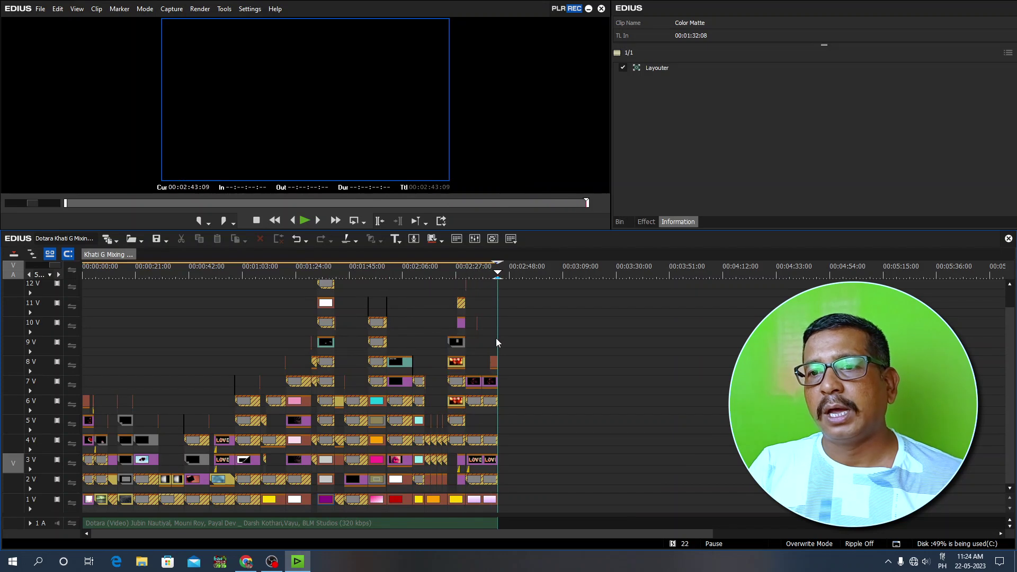
Set the Out point at the end of the sequence, 00:02:43:09, and move the playhead back to the start.
{"action": "key", "text": "o"}
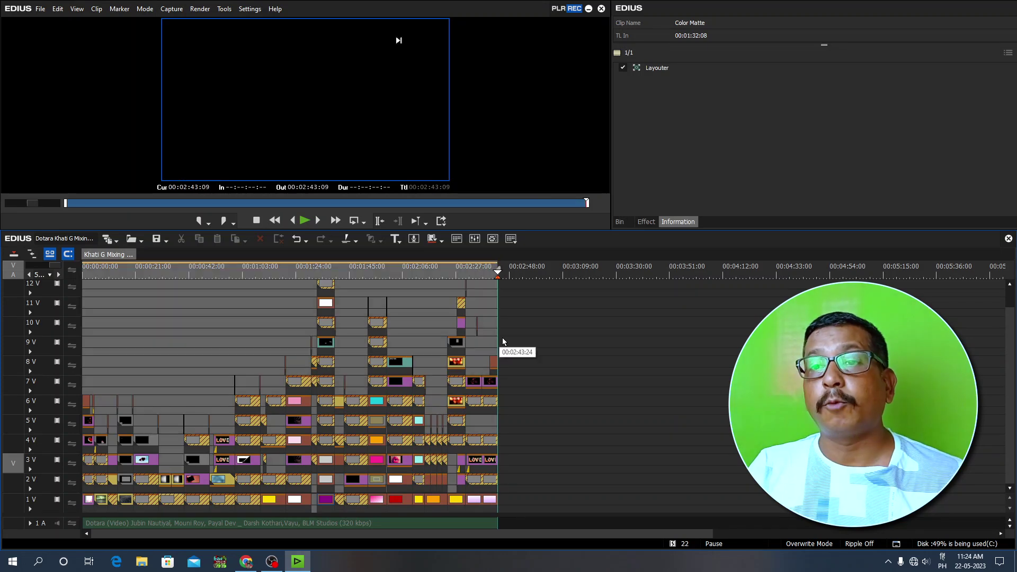
{"action": "left_click_drag", "start_coordinate": [459, 299], "coordinate": [65, 313]}
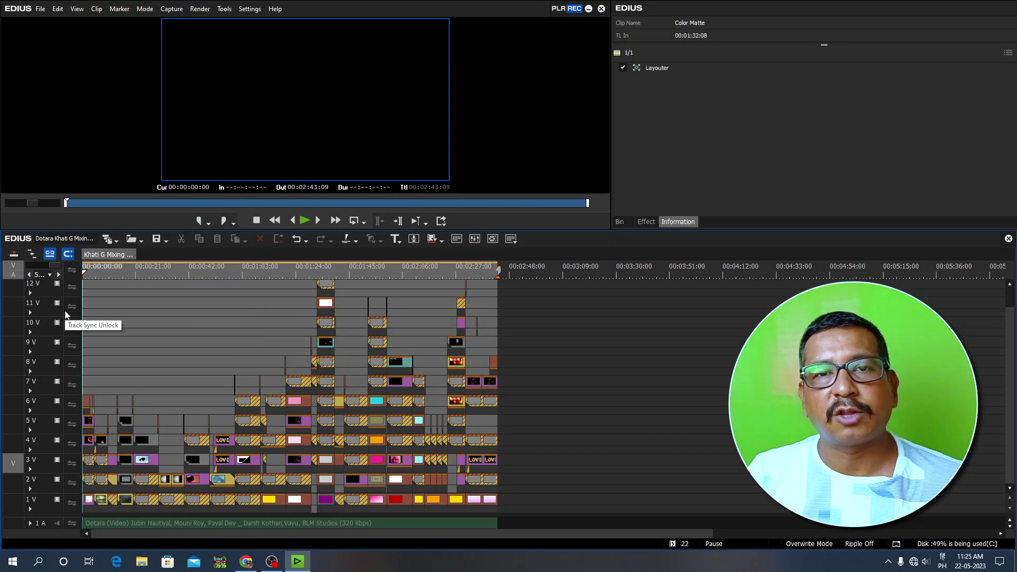
{"action": "left_click_drag", "start_coordinate": [135, 270], "coordinate": [64, 339]}
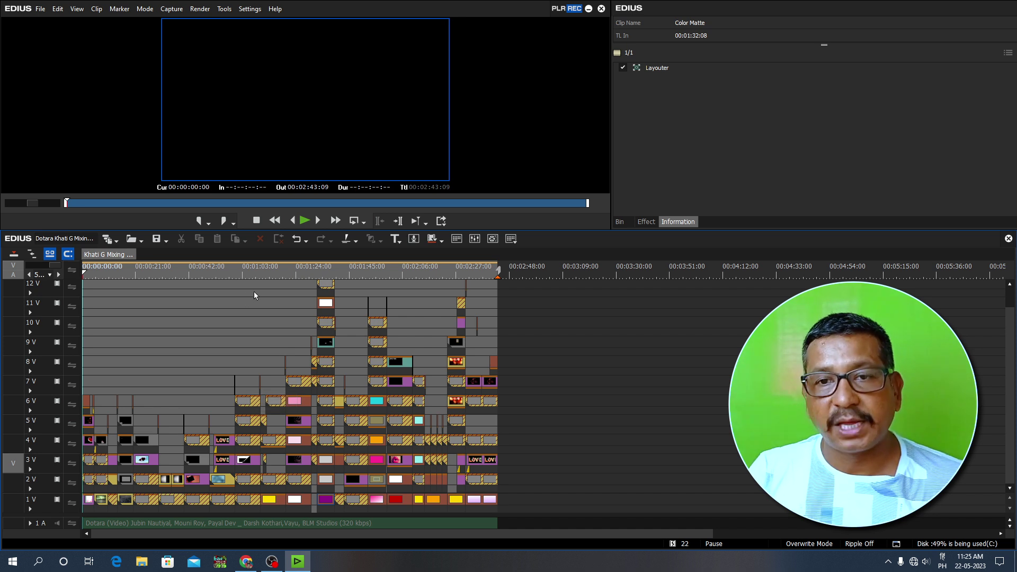
Scrub the playhead through the sequence to examine which clips are offline.
{"action": "left_click_drag", "start_coordinate": [173, 278], "coordinate": [409, 313]}
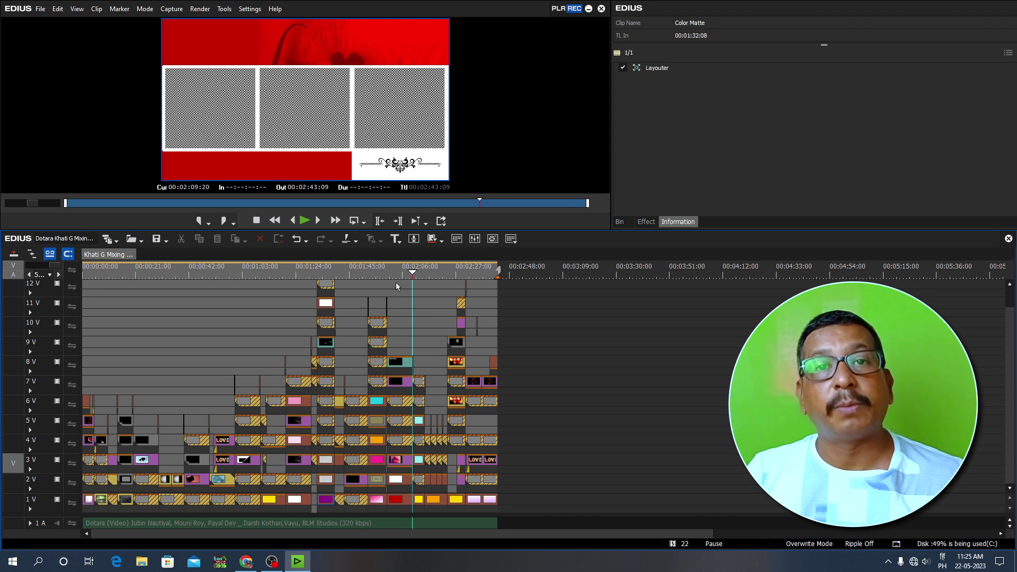
{"action": "left_click_drag", "start_coordinate": [396, 282], "coordinate": [53, 294]}
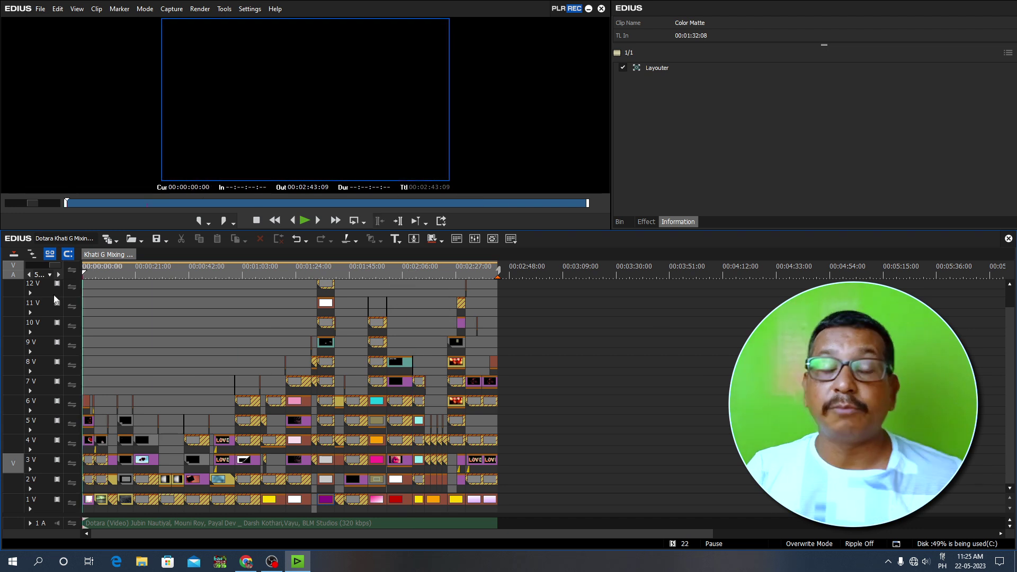
{"action": "left_click_drag", "start_coordinate": [156, 276], "coordinate": [282, 349]}
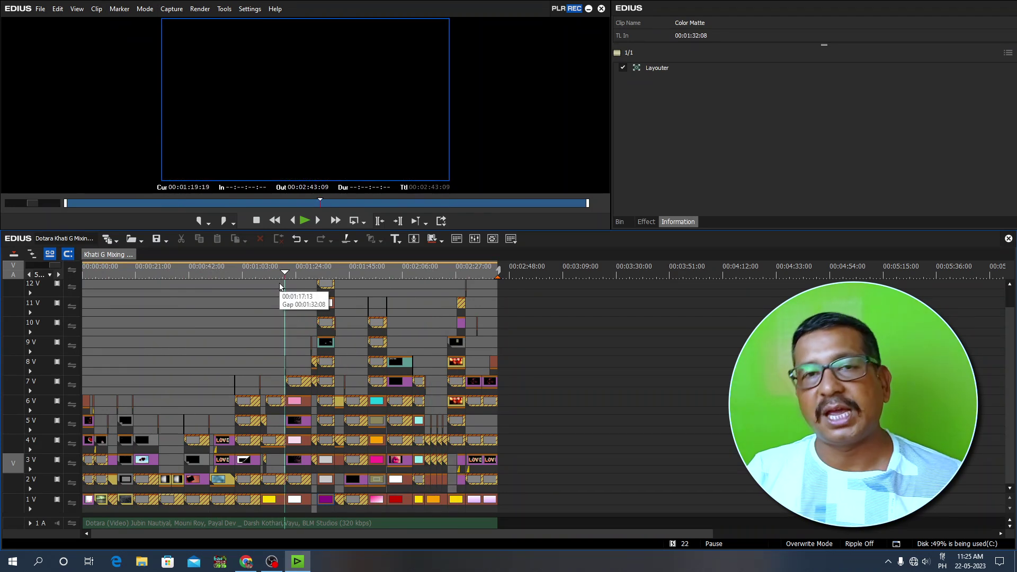
{"action": "left_click_drag", "start_coordinate": [264, 271], "coordinate": [475, 333]}
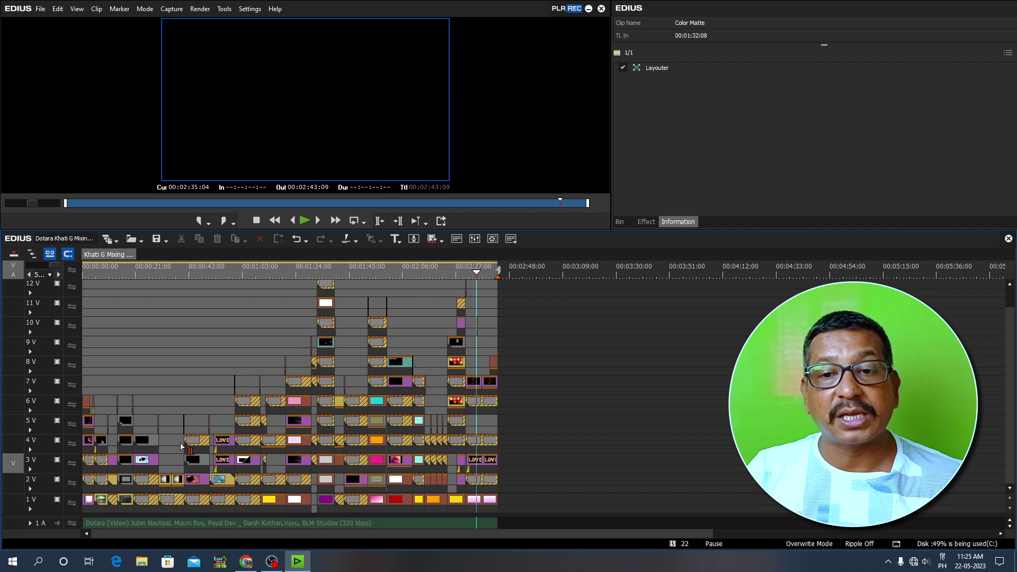
Open the restore list of offline clips, look over its entries and select all of them.
{"action": "left_click", "coordinate": [673, 546]}
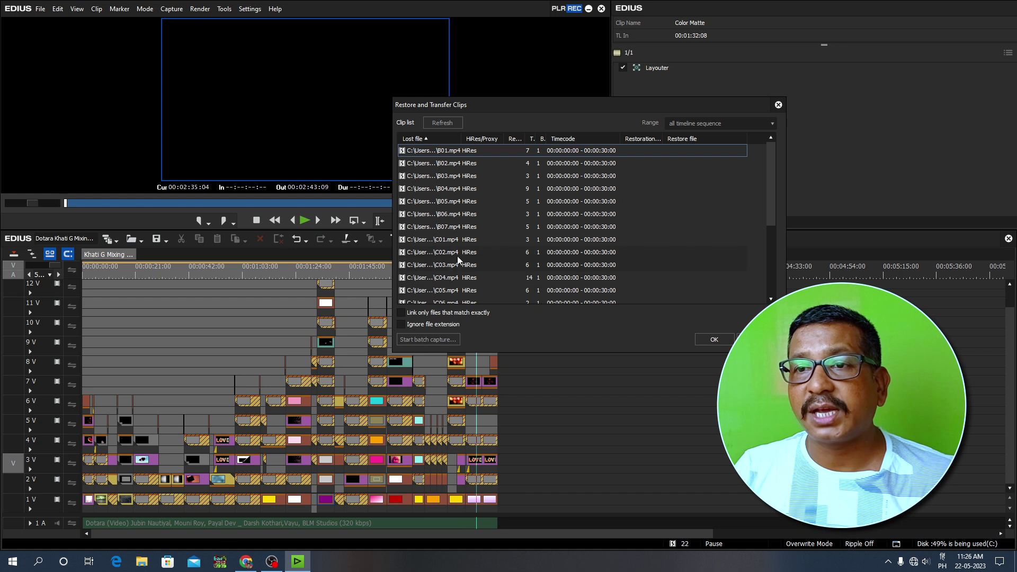
{"action": "left_click", "coordinate": [459, 163]}
{"action": "left_click", "coordinate": [466, 291]}
{"action": "left_click", "coordinate": [514, 227]}
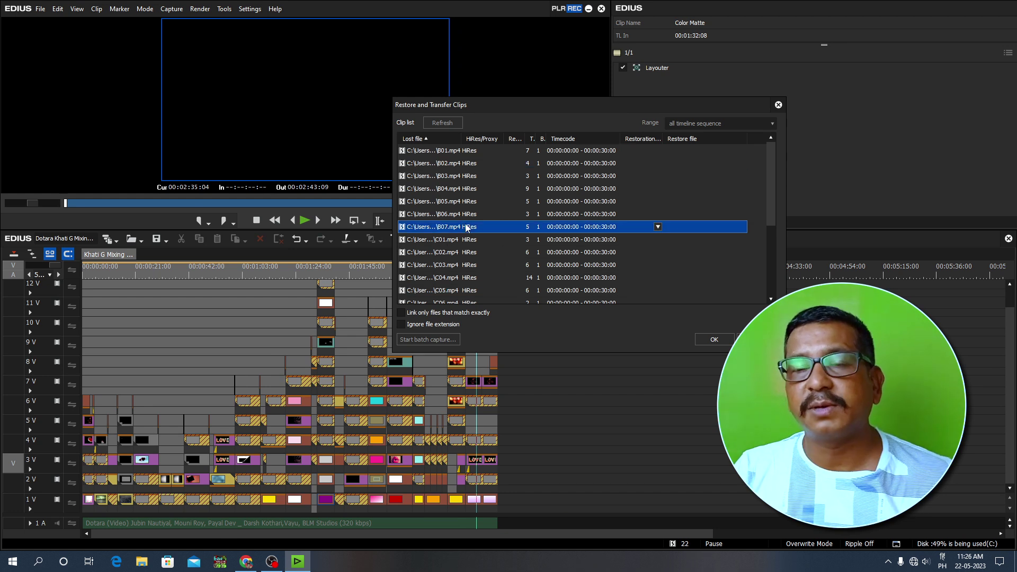
{"action": "left_click", "coordinate": [446, 189]}
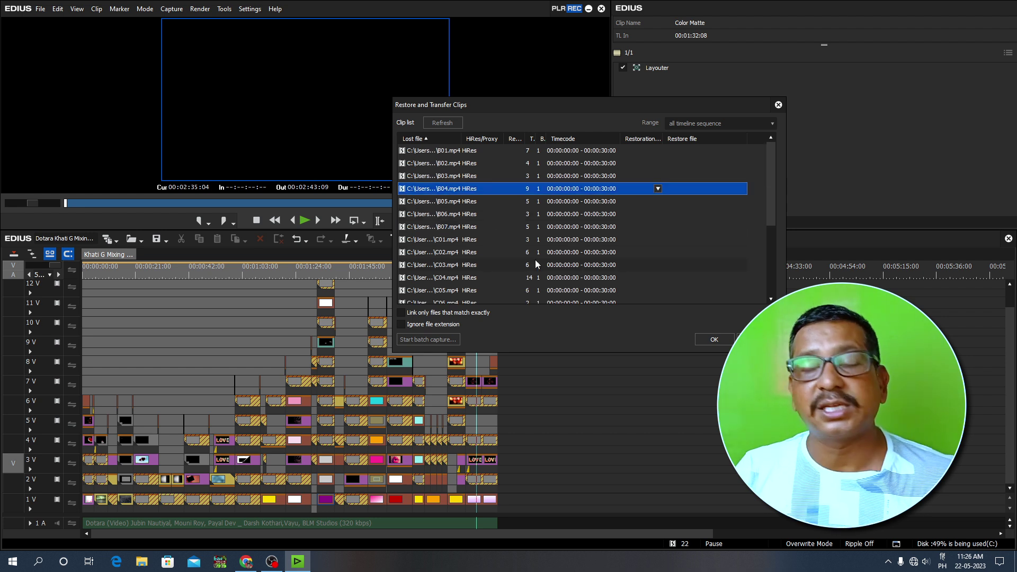
{"action": "key", "text": "ctrl+a"}
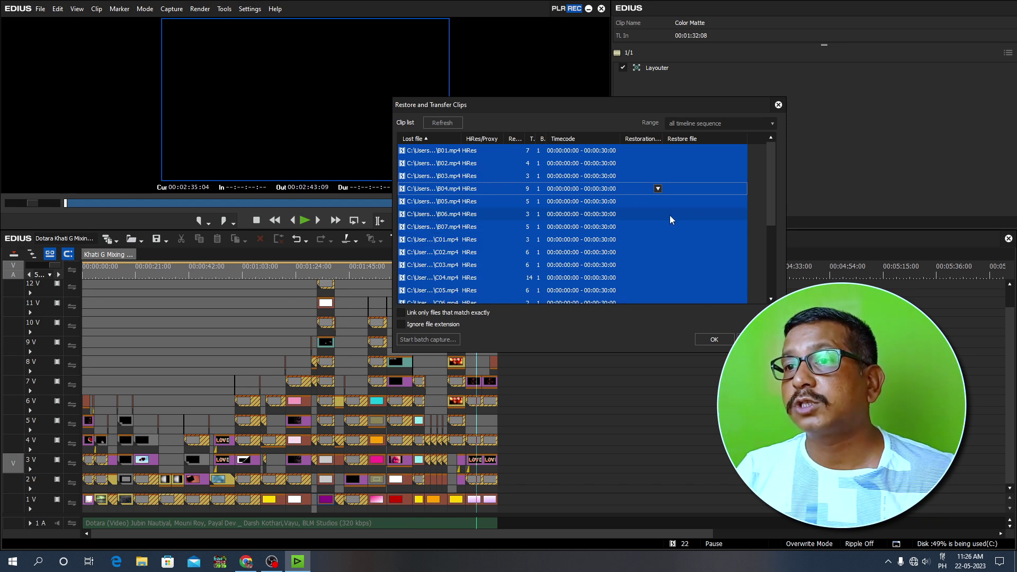
{"action": "left_click", "coordinate": [658, 189]}
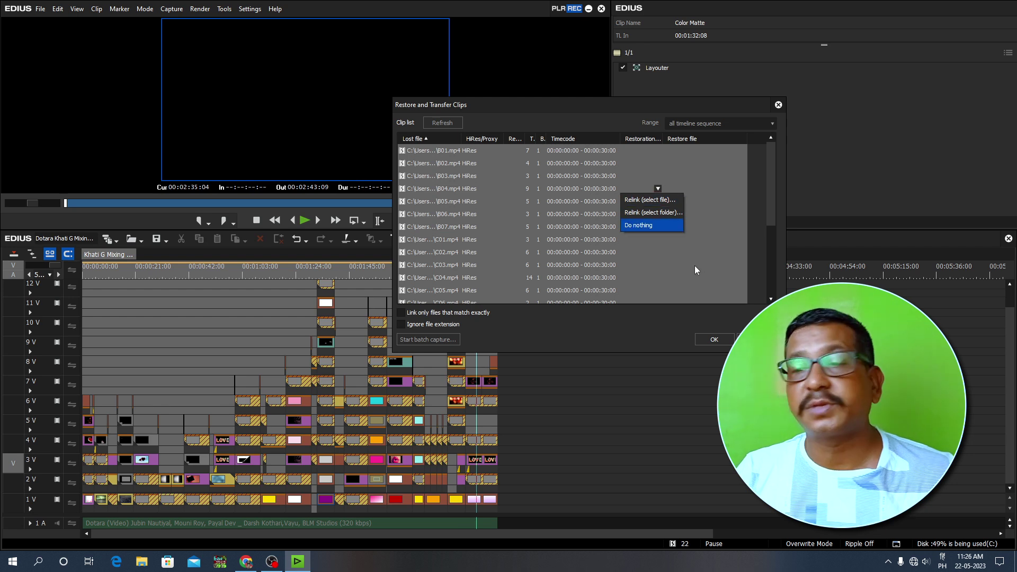
{"action": "left_click", "coordinate": [644, 213]}
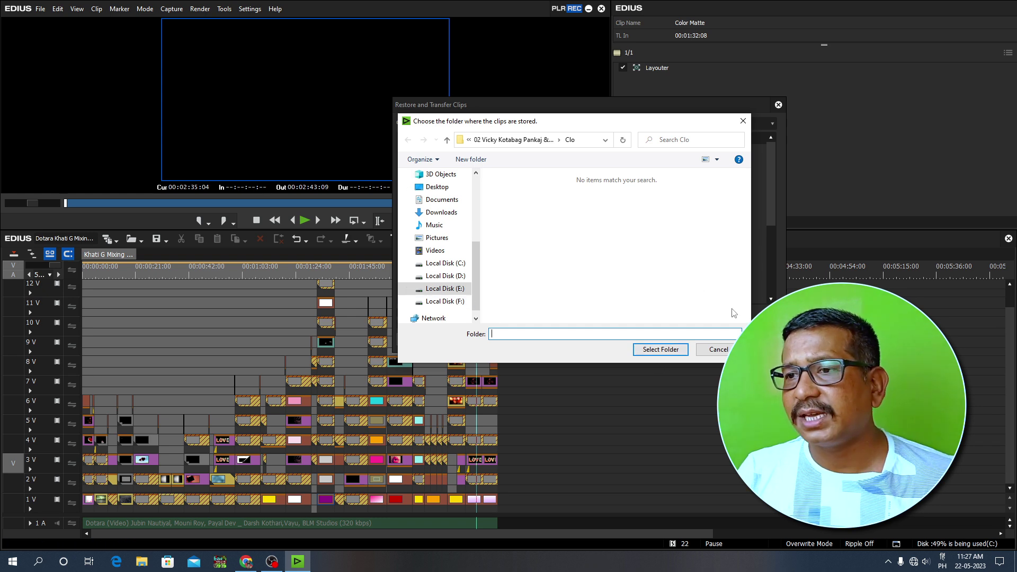
{"action": "left_click", "coordinate": [660, 350]}
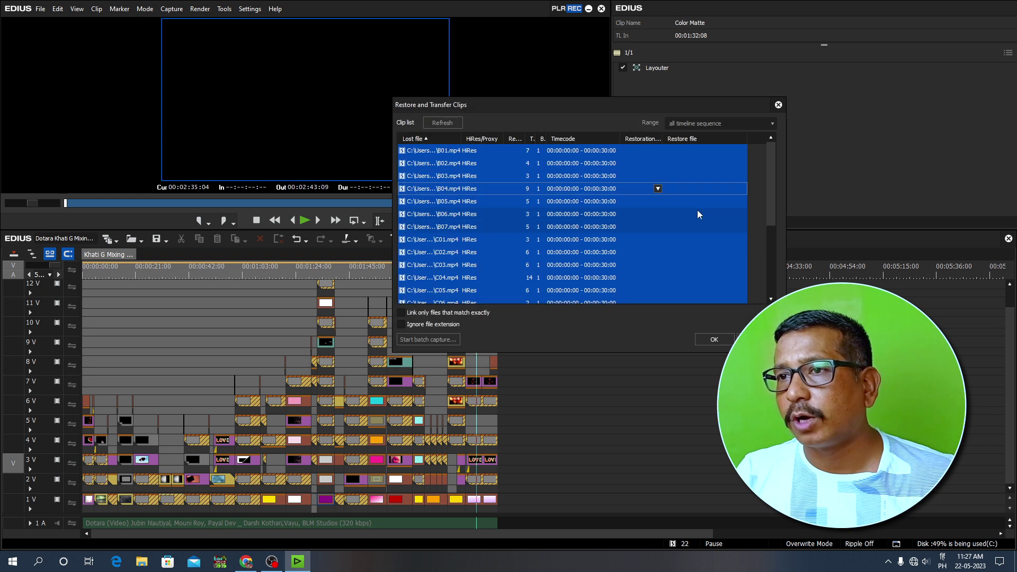
Relink all selected clips by folder to the Clo folder inside the event folder starting with 02 on Local Disk (E:), and apply.
{"action": "left_click", "coordinate": [658, 189]}
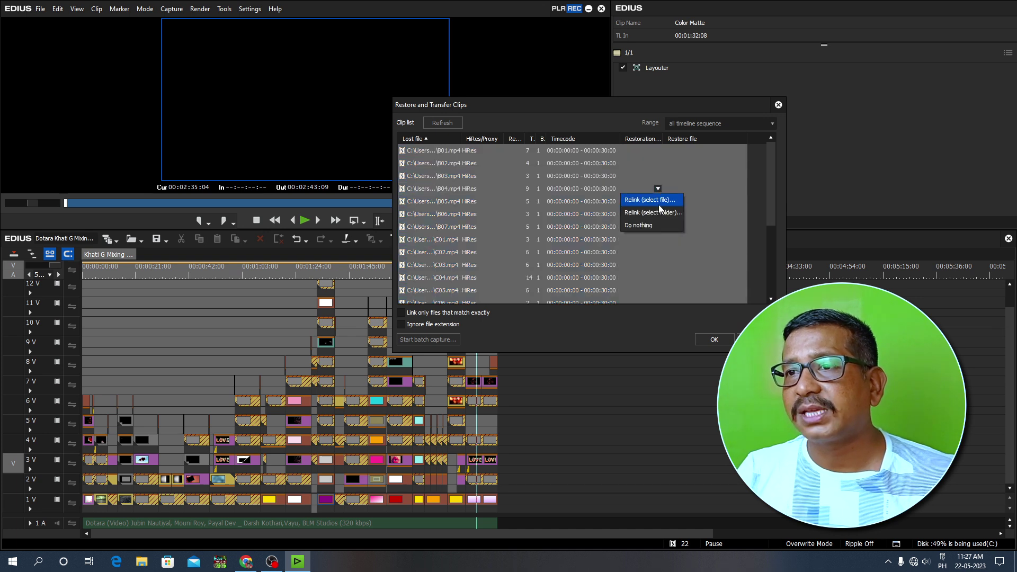
{"action": "left_click", "coordinate": [653, 212]}
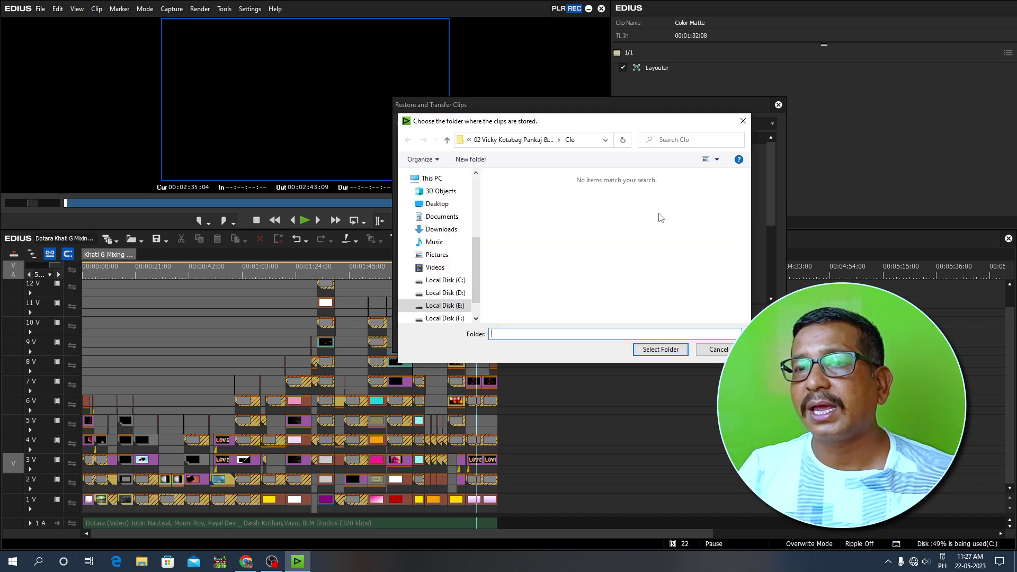
{"action": "left_click", "coordinate": [447, 308]}
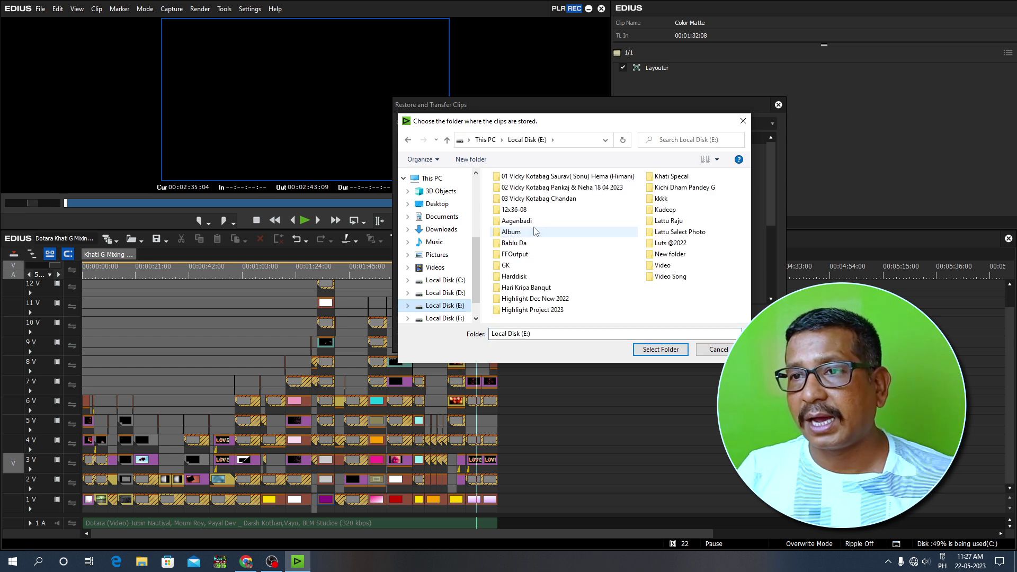
{"action": "double_click", "coordinate": [558, 188]}
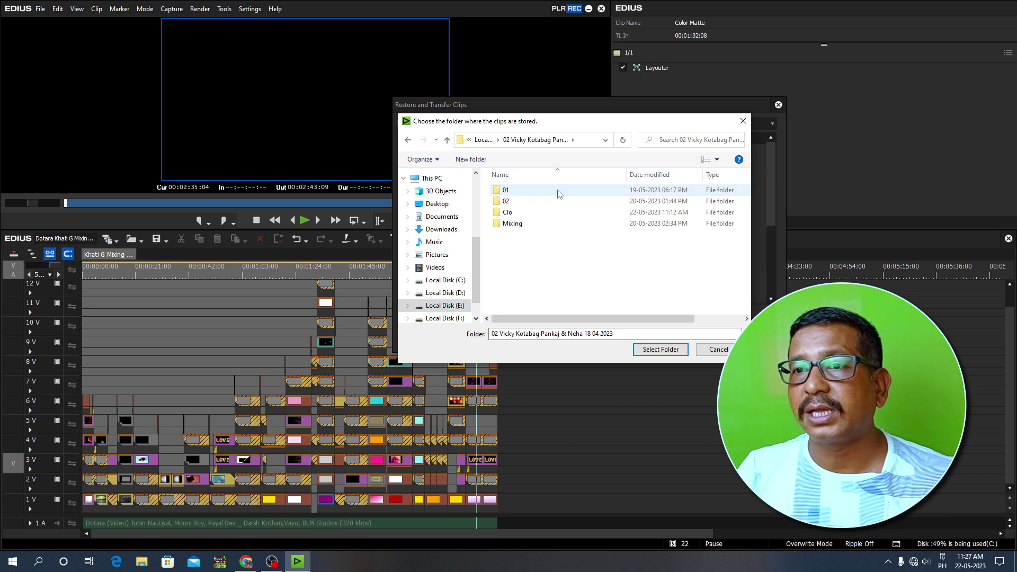
{"action": "left_click", "coordinate": [516, 213]}
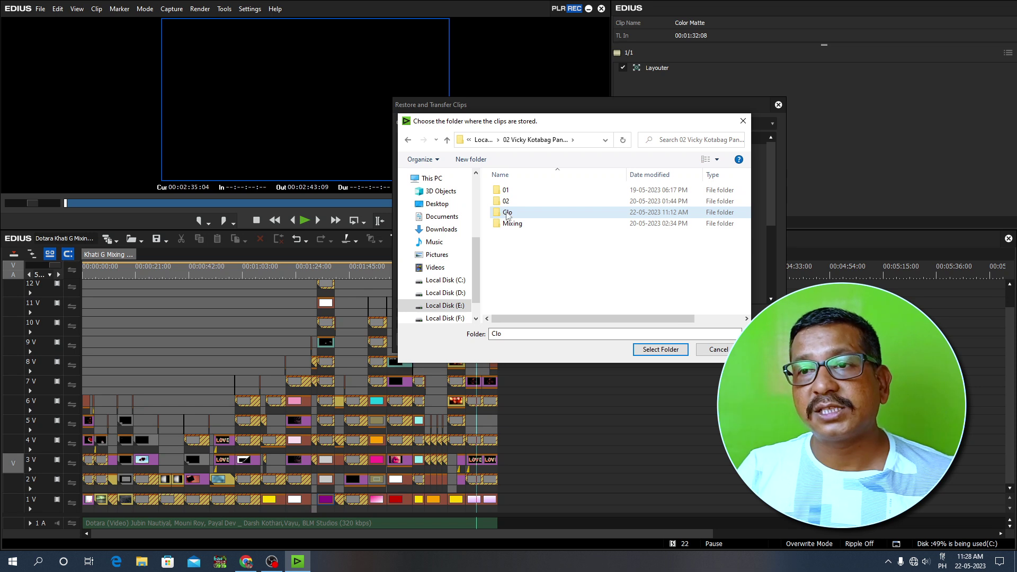
{"action": "left_click", "coordinate": [507, 213]}
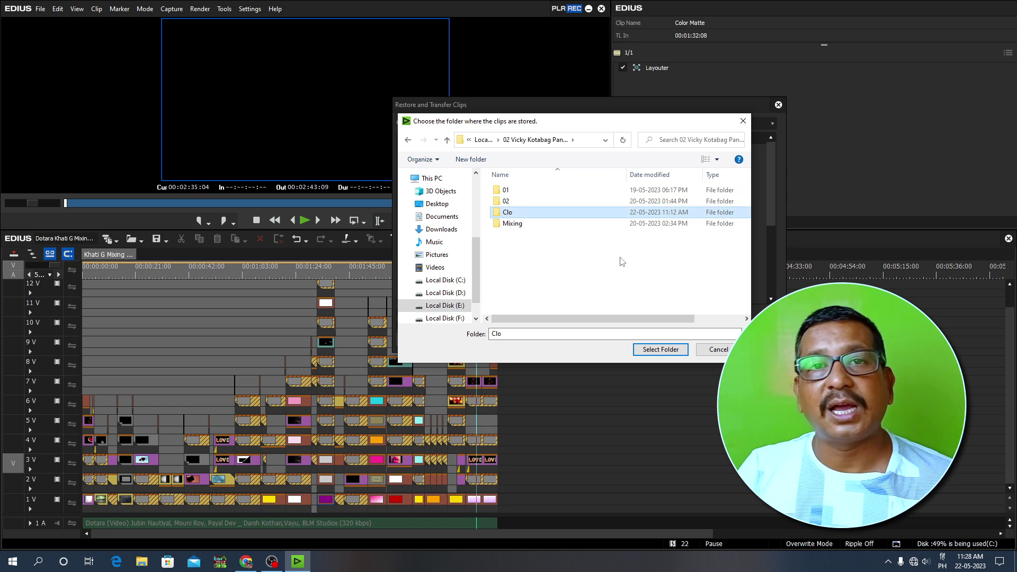
{"action": "left_click", "coordinate": [662, 351]}
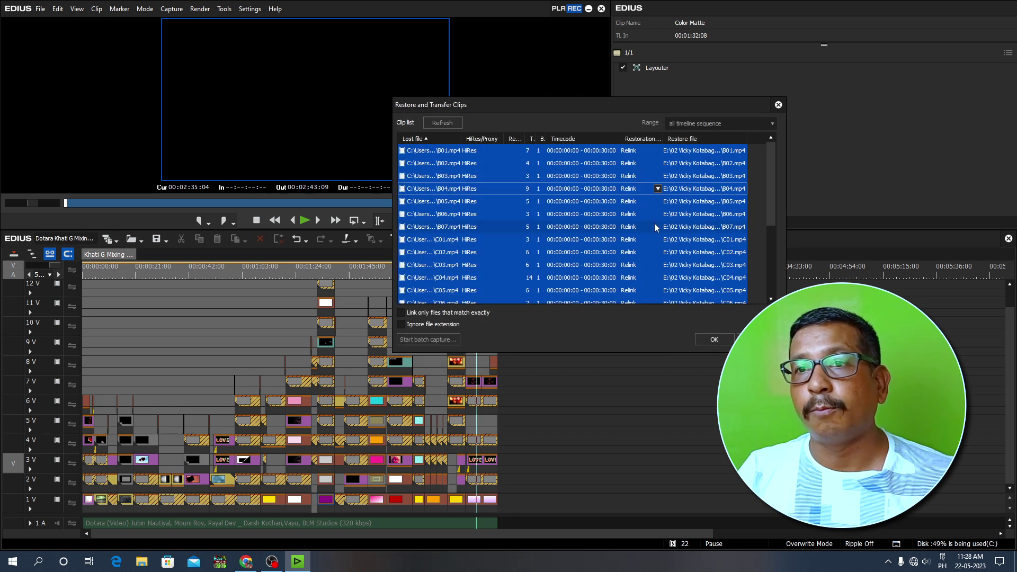
{"action": "left_click", "coordinate": [714, 340]}
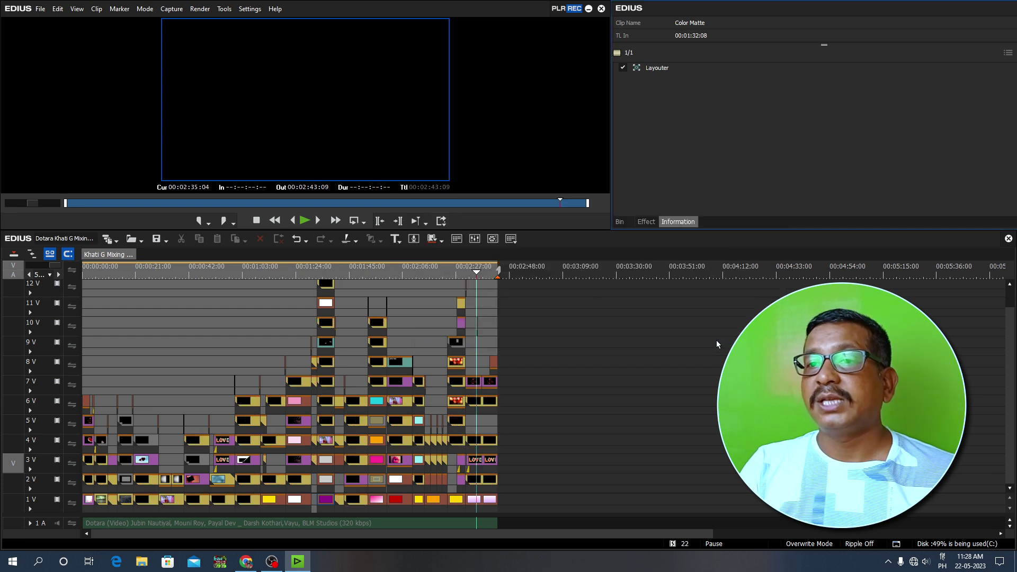
Scrub back and forth through the sequence to check the relinked clips in the preview.
{"action": "left_click_drag", "start_coordinate": [373, 302], "coordinate": [135, 302]}
{"action": "left_click_drag", "start_coordinate": [79, 304], "coordinate": [483, 328]}
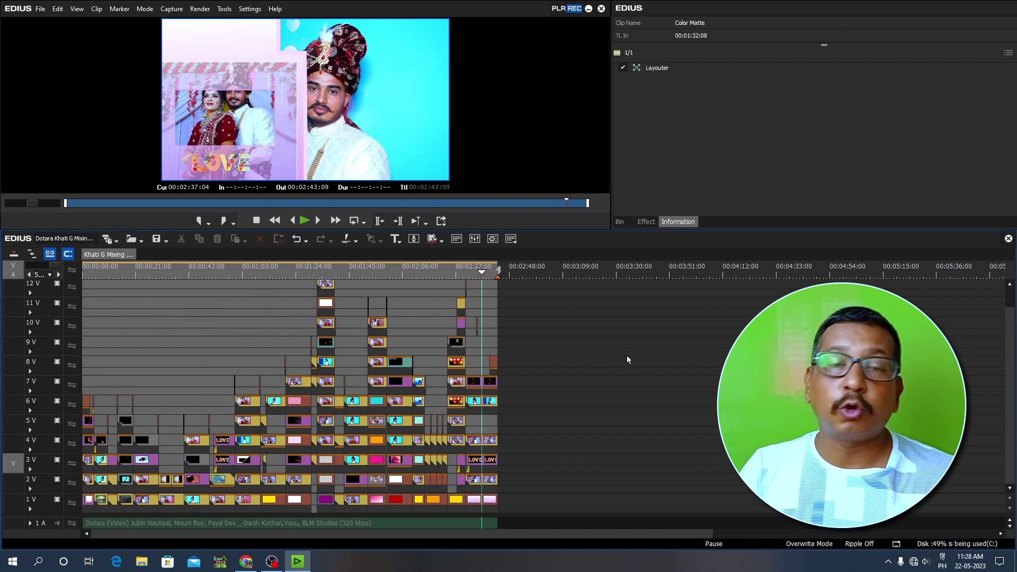
{"action": "left_click", "coordinate": [223, 286]}
{"action": "left_click_drag", "start_coordinate": [223, 286], "coordinate": [43, 313]}
{"action": "left_click_drag", "start_coordinate": [185, 278], "coordinate": [435, 326]}
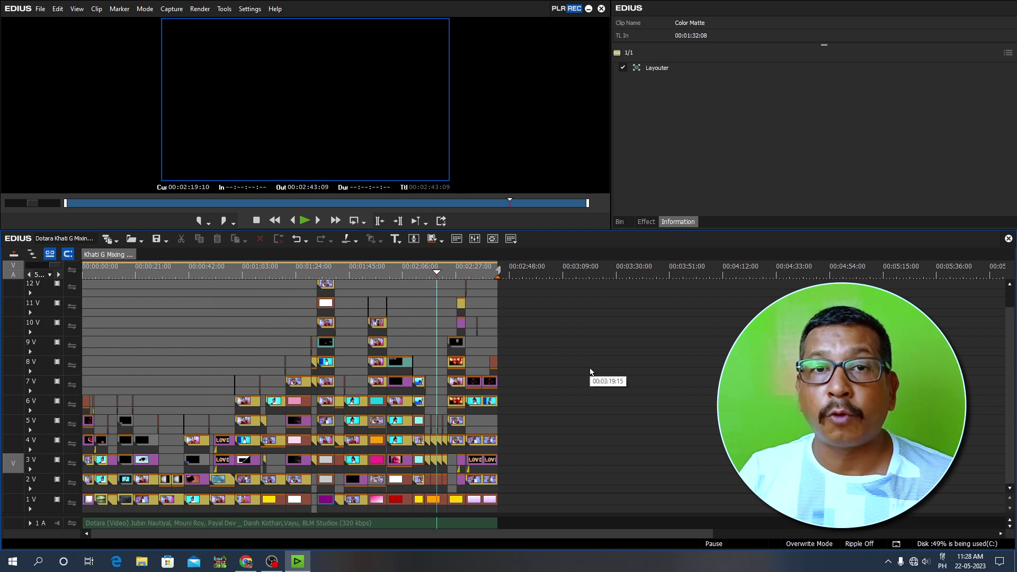
{"action": "left_click_drag", "start_coordinate": [389, 272], "coordinate": [59, 339]}
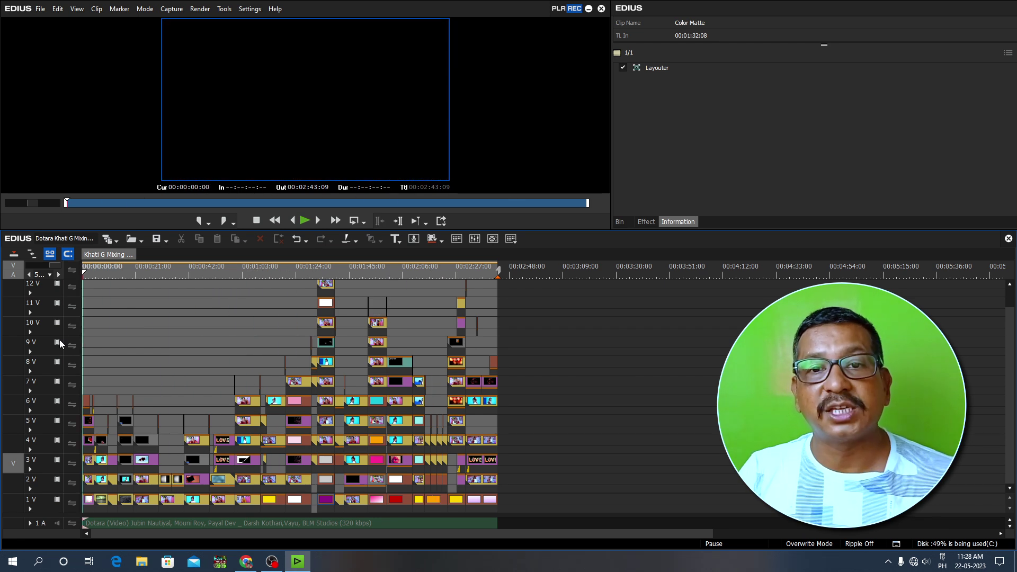
Scrub the playhead across the timeline to examine the offline placeholders in the layered clips.
{"action": "left_click", "coordinate": [230, 290]}
{"action": "left_click_drag", "start_coordinate": [232, 290], "coordinate": [418, 311]}
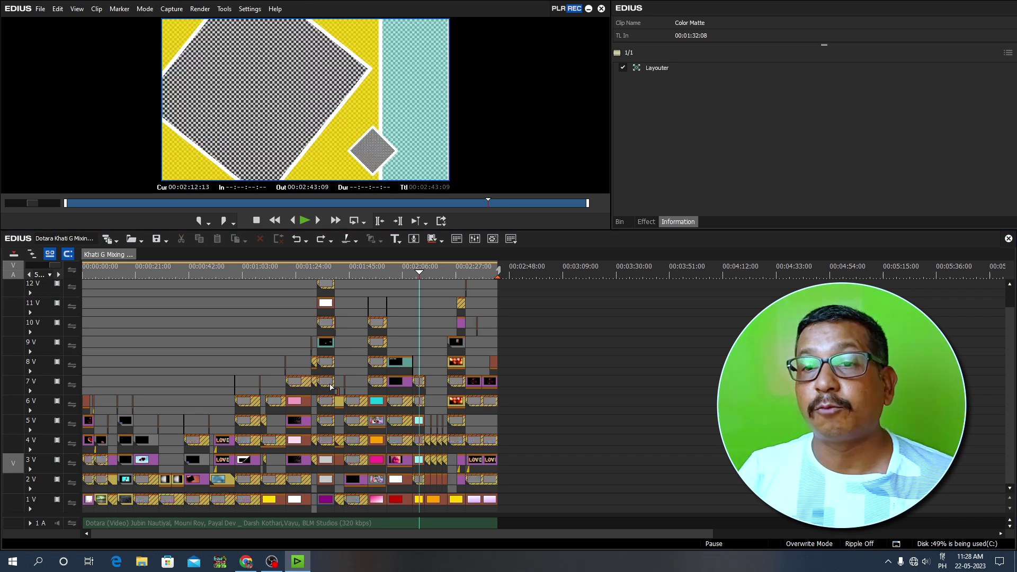
{"action": "left_click_drag", "start_coordinate": [360, 279], "coordinate": [434, 345]}
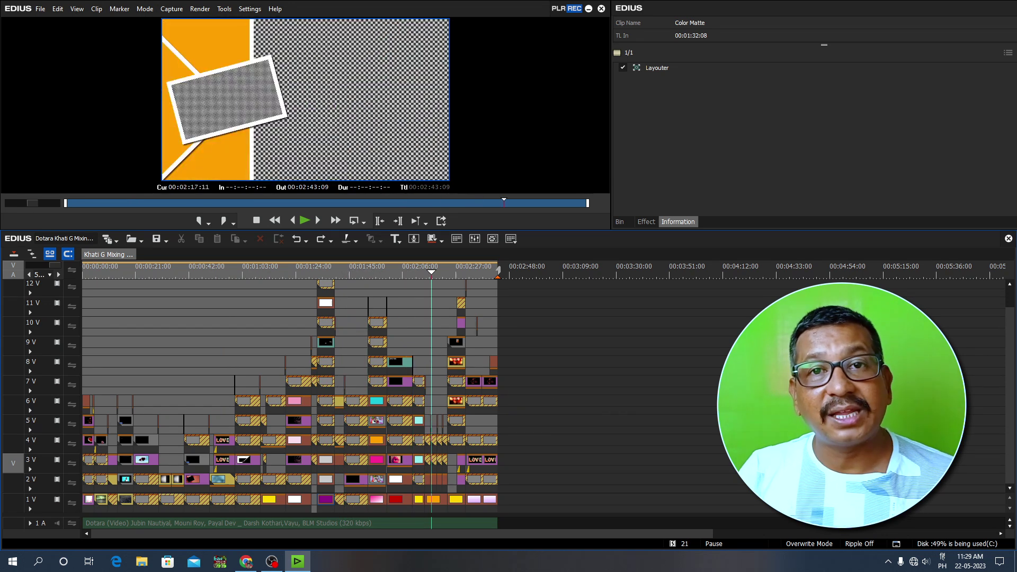
{"action": "left_click_drag", "start_coordinate": [393, 271], "coordinate": [336, 271]}
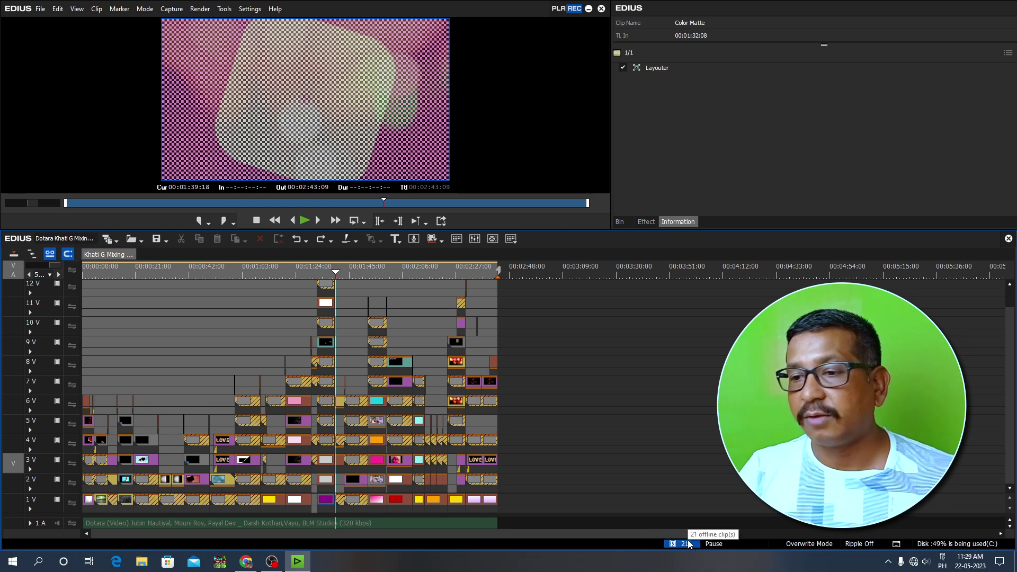
Open the restore list for the offline clips again and select every clip in it.
{"action": "left_click", "coordinate": [673, 544]}
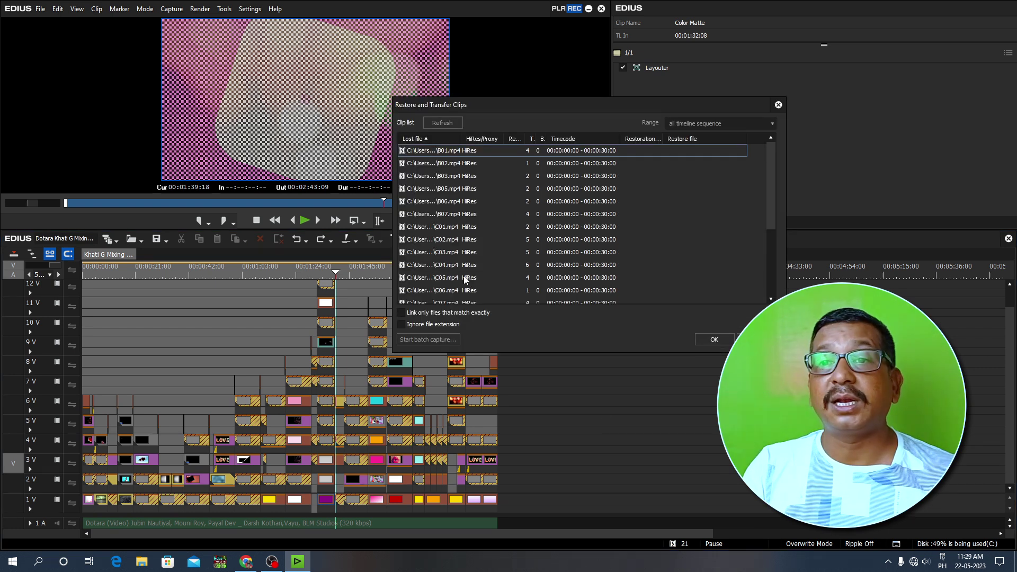
{"action": "left_click", "coordinate": [444, 202]}
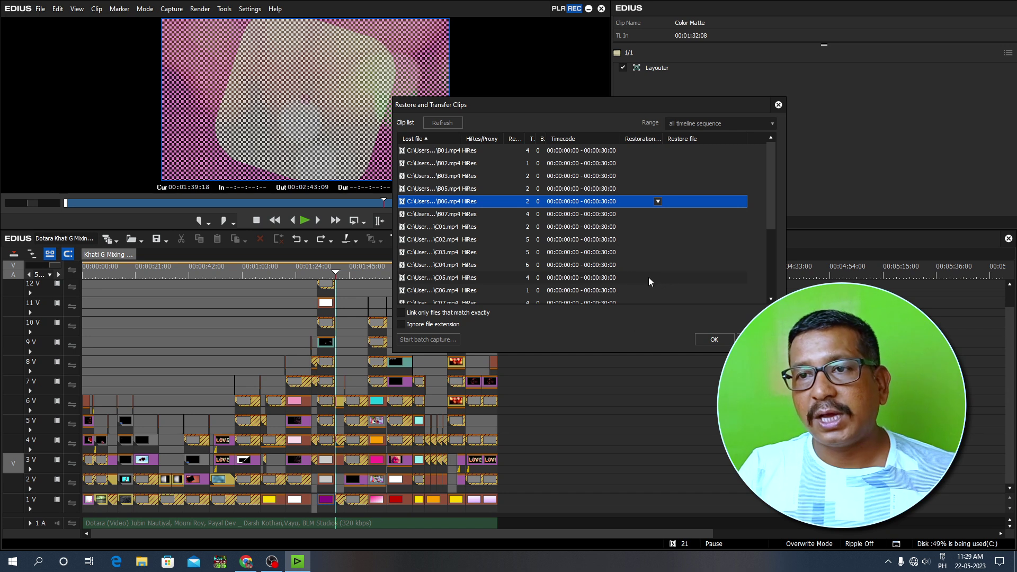
{"action": "left_click", "coordinate": [455, 237]}
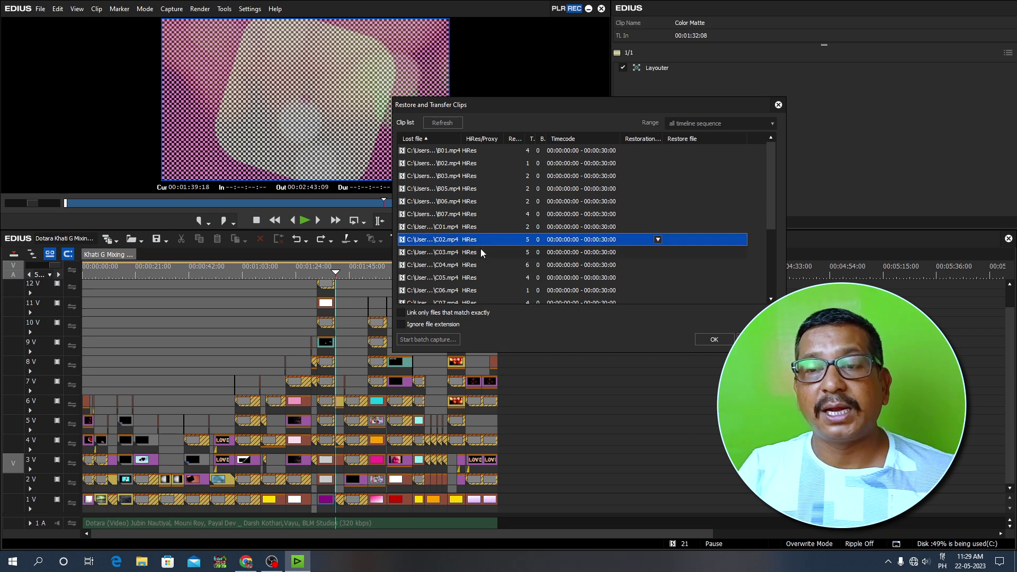
{"action": "key", "text": "ctrl+a"}
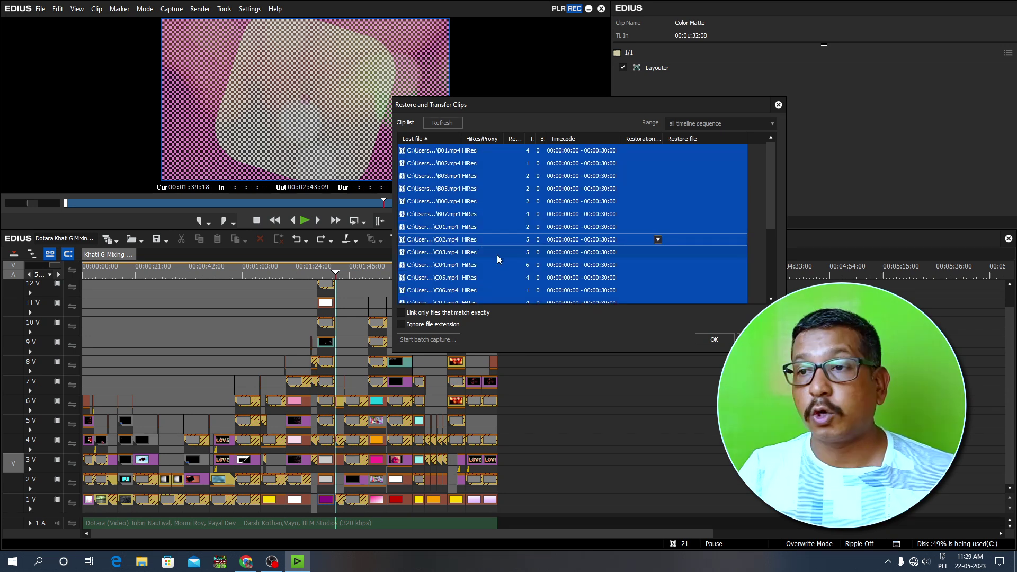
{"action": "left_click", "coordinate": [658, 240]}
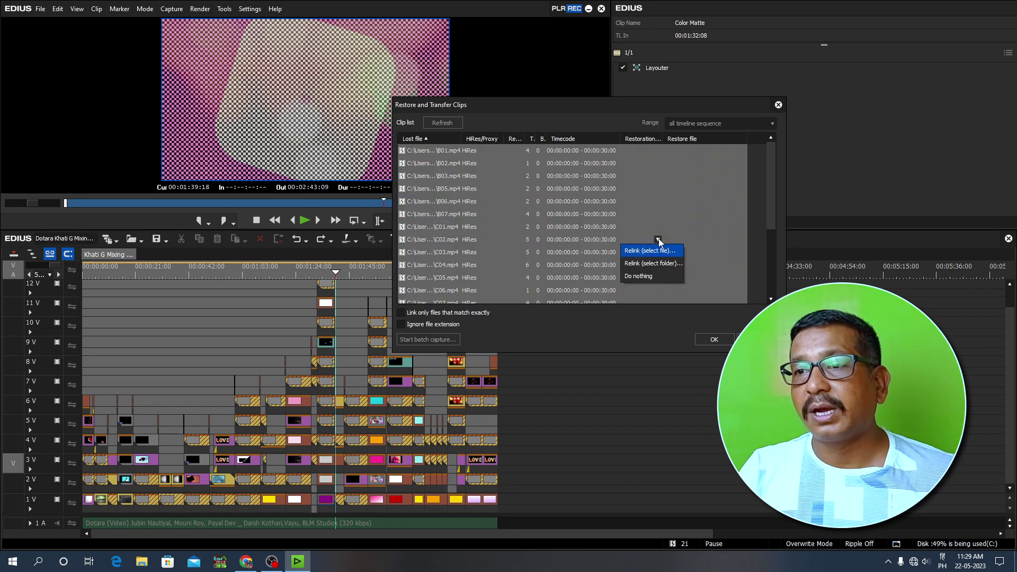
{"action": "left_click", "coordinate": [647, 268]}
{"action": "scroll", "coordinate": [451, 286], "scroll_direction": "down", "scroll_amount": 1}
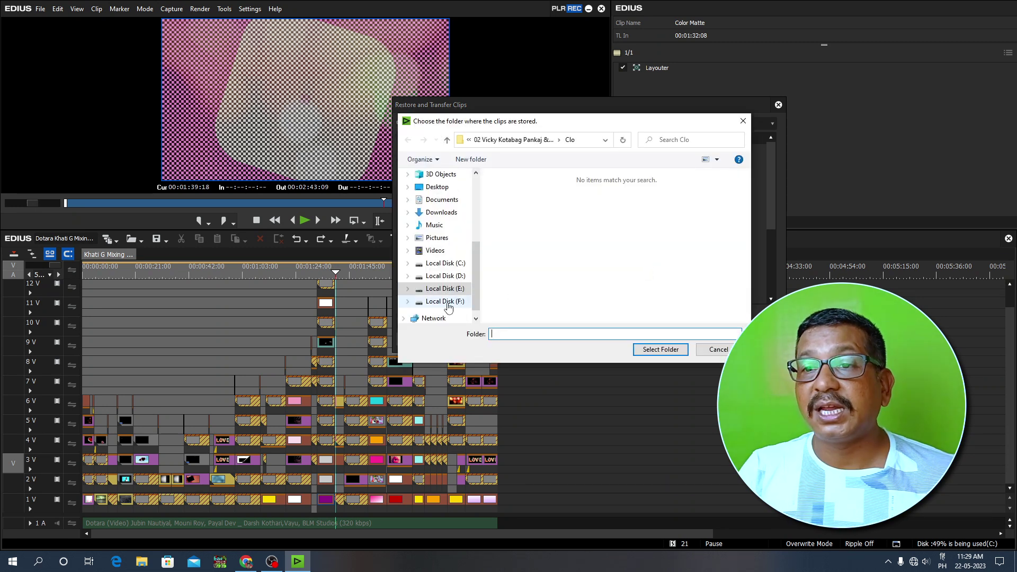
{"action": "left_click", "coordinate": [447, 275]}
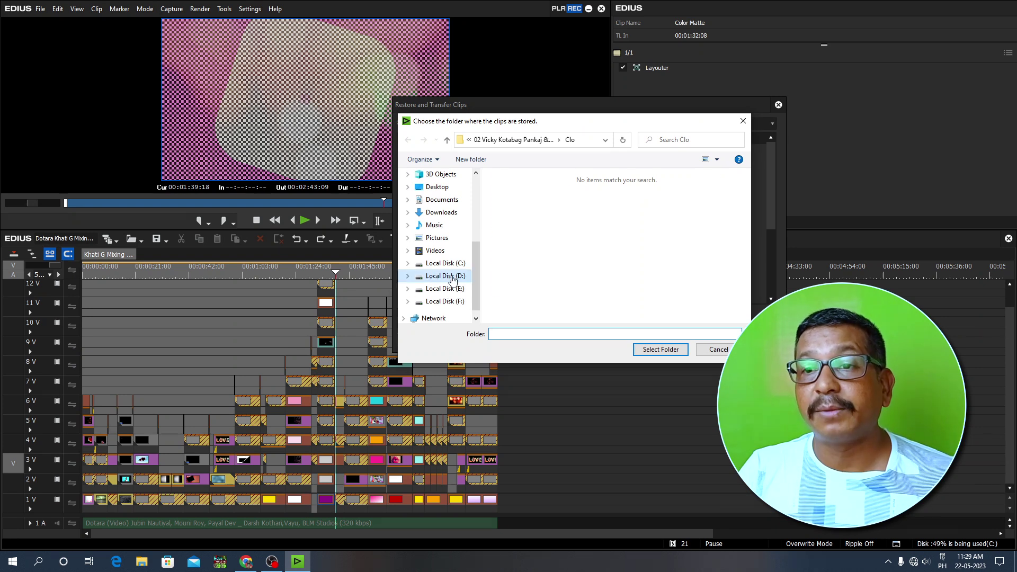
{"action": "left_click", "coordinate": [460, 290]}
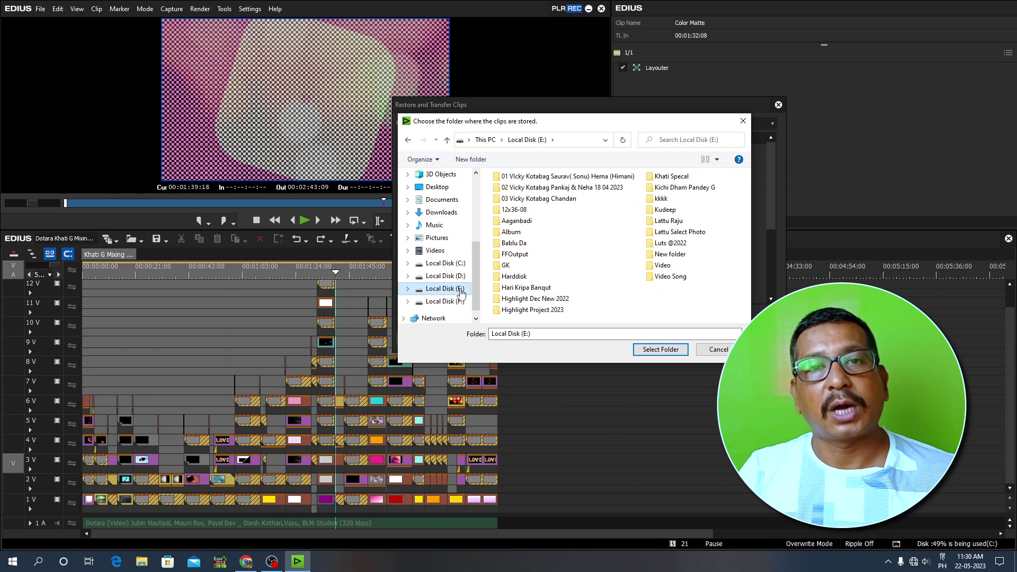
{"action": "left_click", "coordinate": [564, 188]}
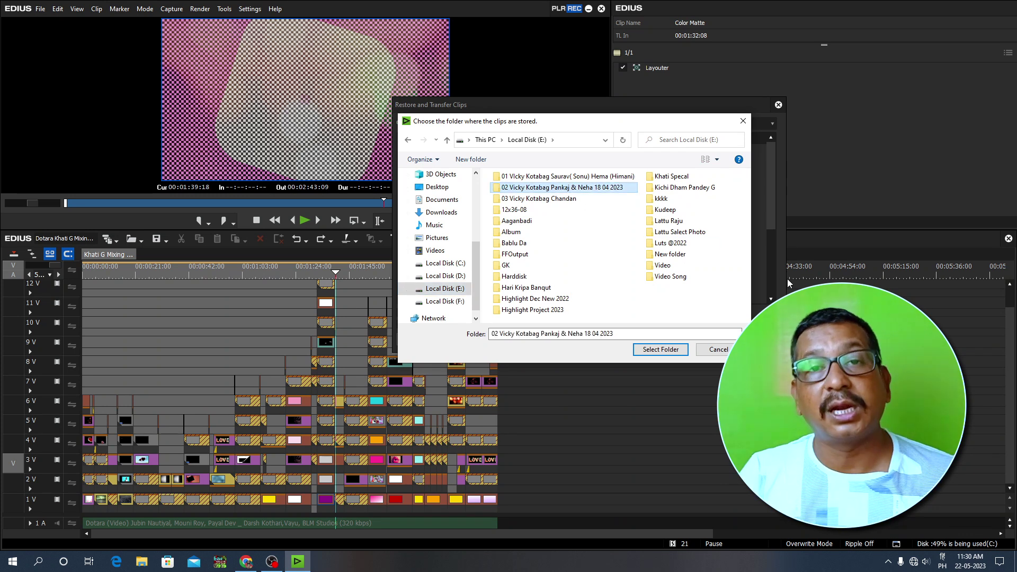
{"action": "key", "text": "b"}
{"action": "double_click", "coordinate": [585, 189]}
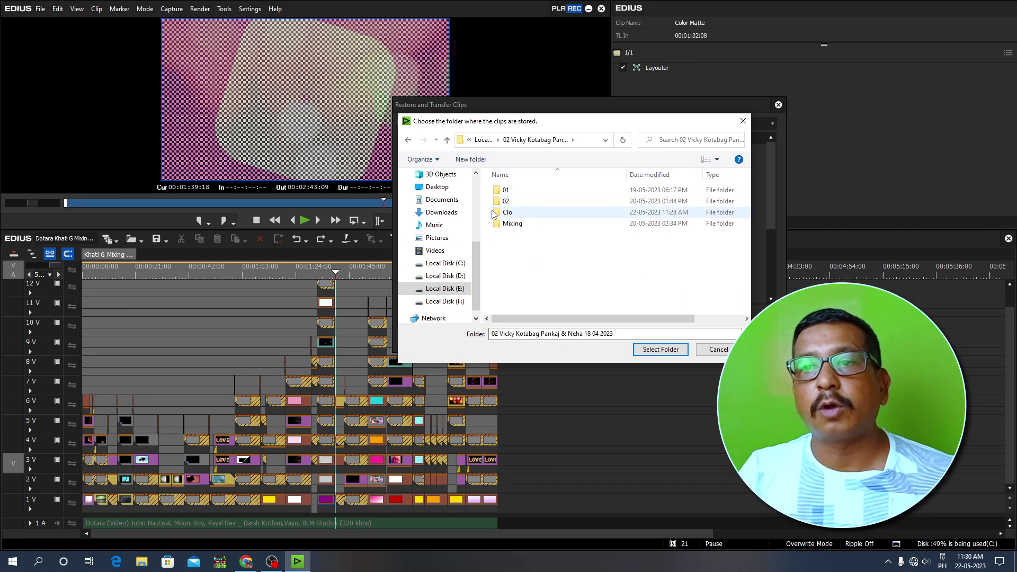
{"action": "left_click", "coordinate": [448, 140]}
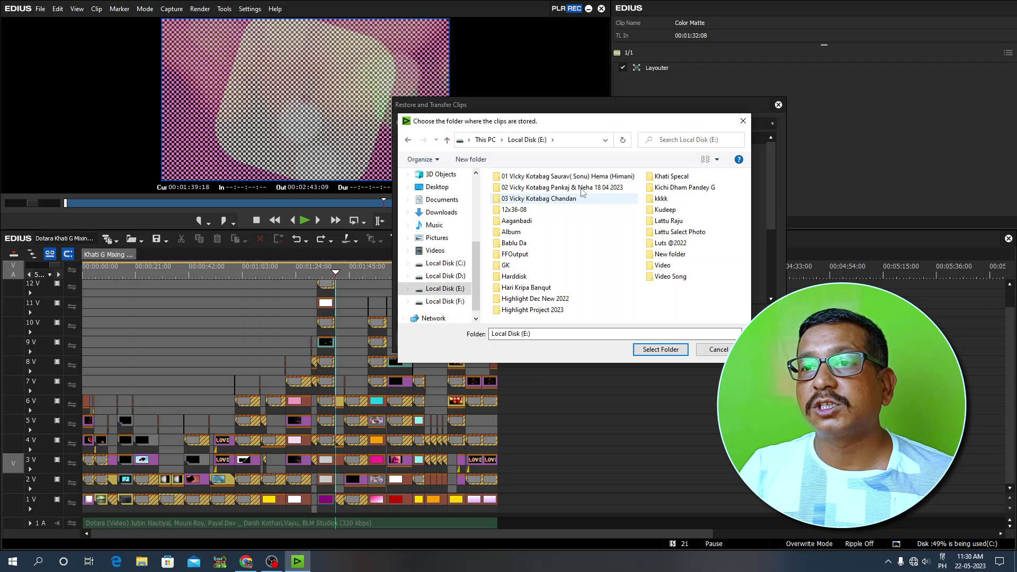
{"action": "left_click", "coordinate": [539, 189]}
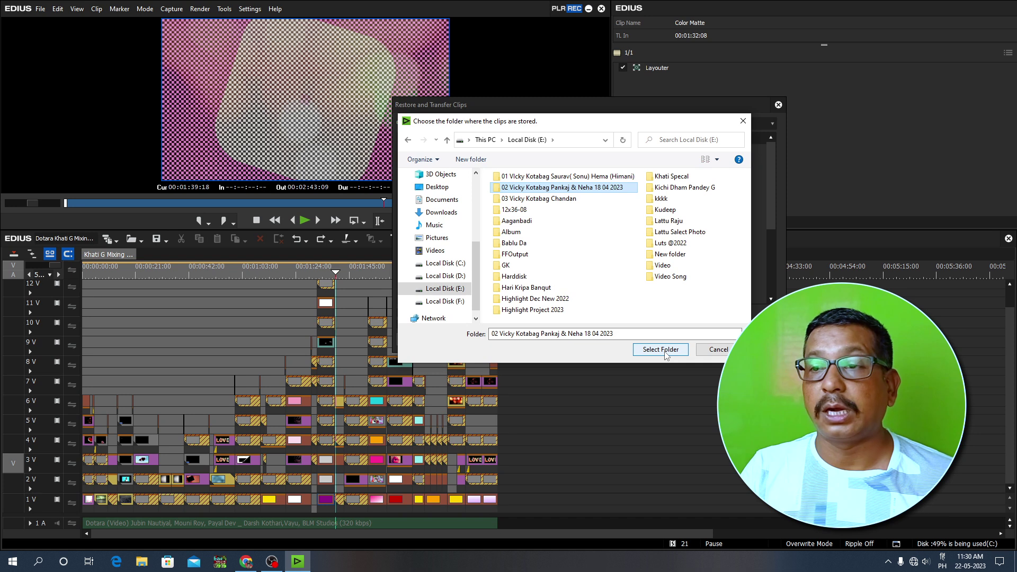
{"action": "left_click", "coordinate": [714, 351]}
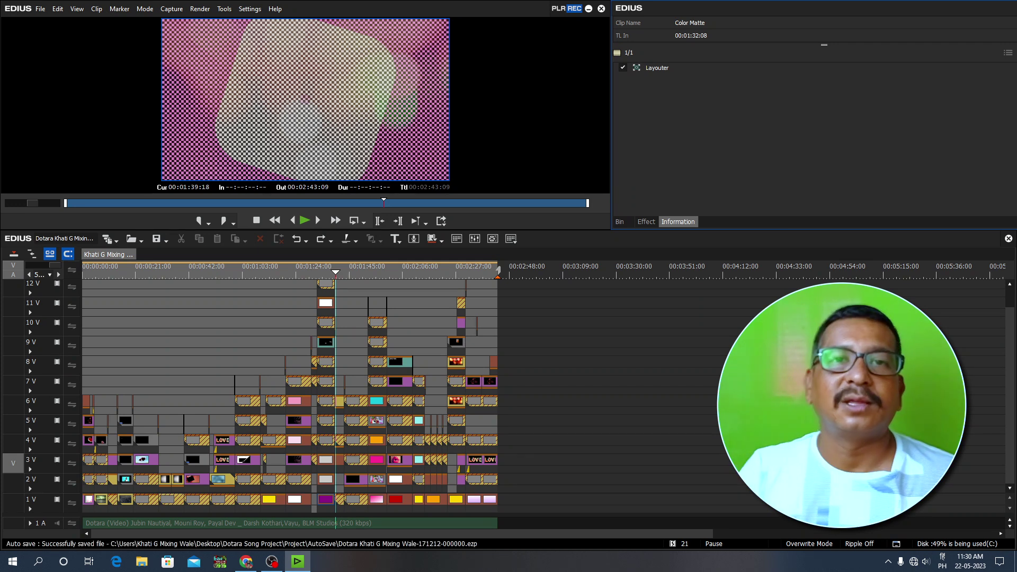
Scrub back and forth between the sequence's start and end to review the split-screen layouts and their offline placeholders in the preview.
{"action": "key", "text": "shift+Left"}
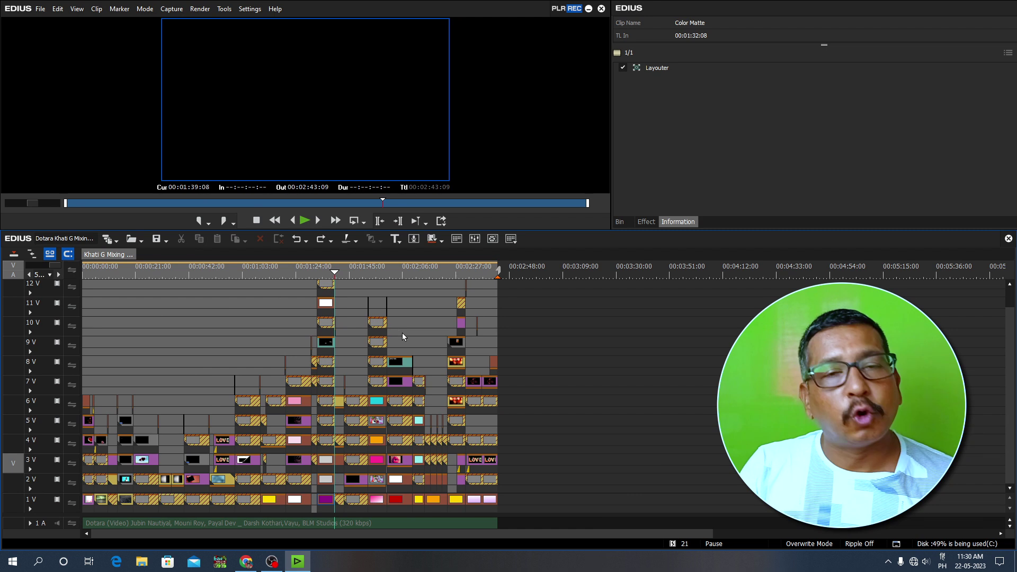
{"action": "left_click_drag", "start_coordinate": [353, 279], "coordinate": [359, 280]}
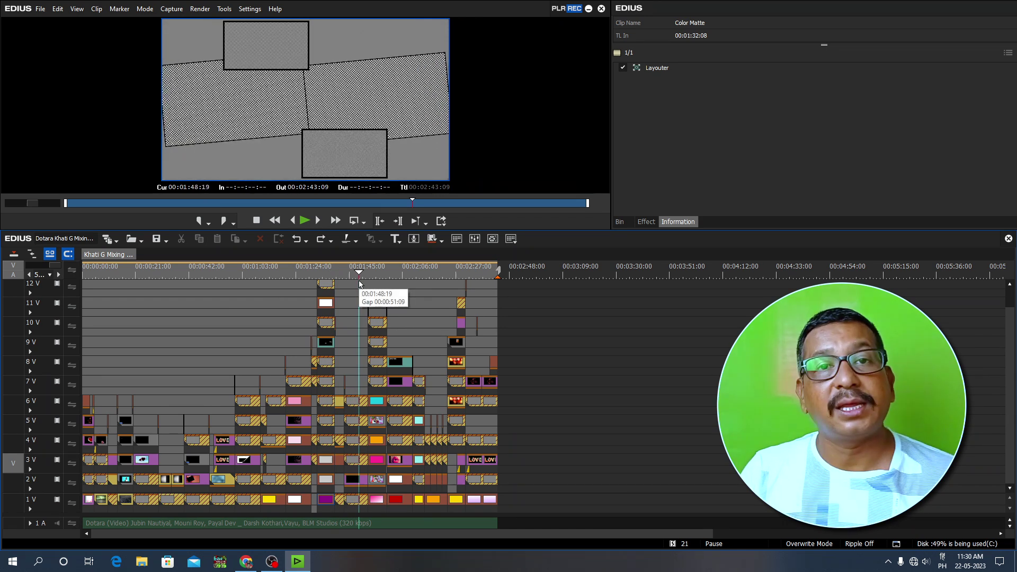
{"action": "left_click_drag", "start_coordinate": [354, 271], "coordinate": [400, 320]}
{"action": "key", "text": "Home"}
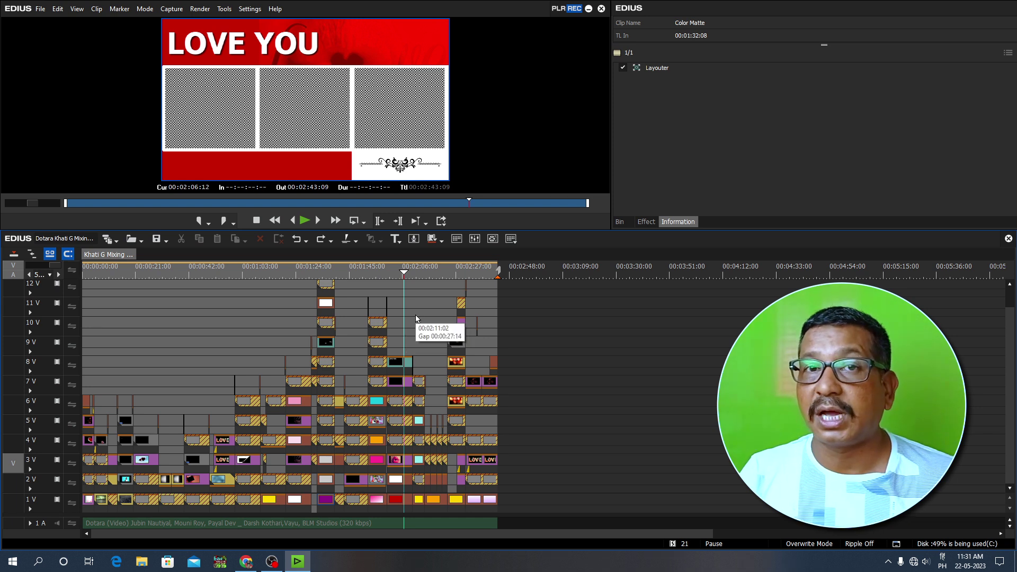
{"action": "left_click_drag", "start_coordinate": [416, 275], "coordinate": [458, 376]}
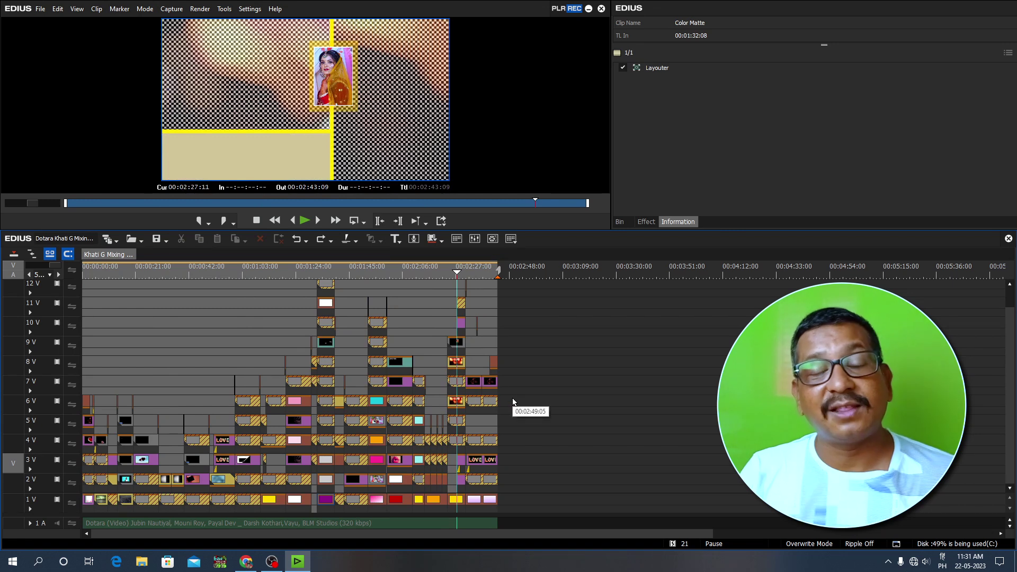
{"action": "left_click_drag", "start_coordinate": [449, 275], "coordinate": [374, 306]}
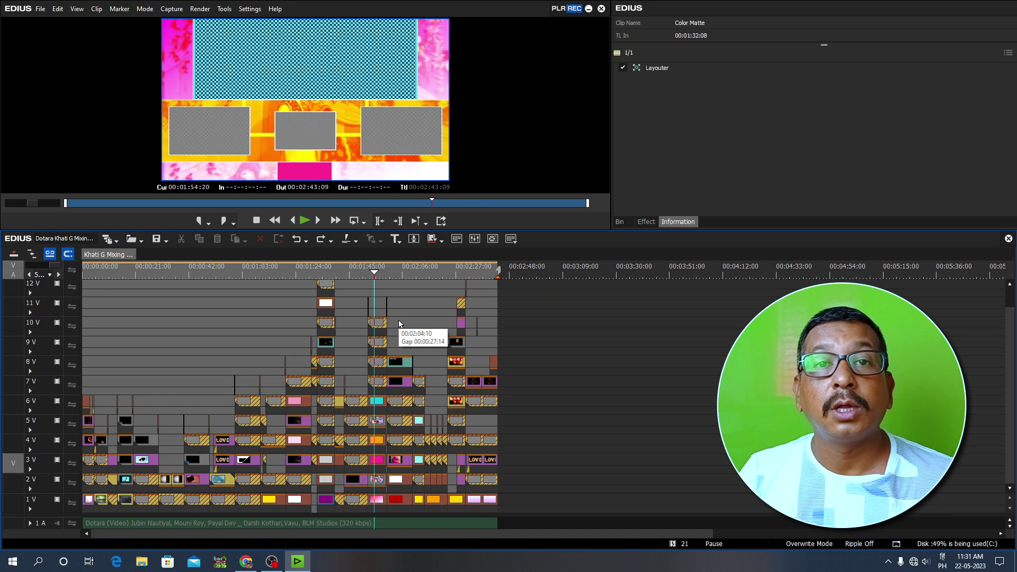
{"action": "left_click_drag", "start_coordinate": [416, 276], "coordinate": [460, 290]}
{"action": "key", "text": "Home"}
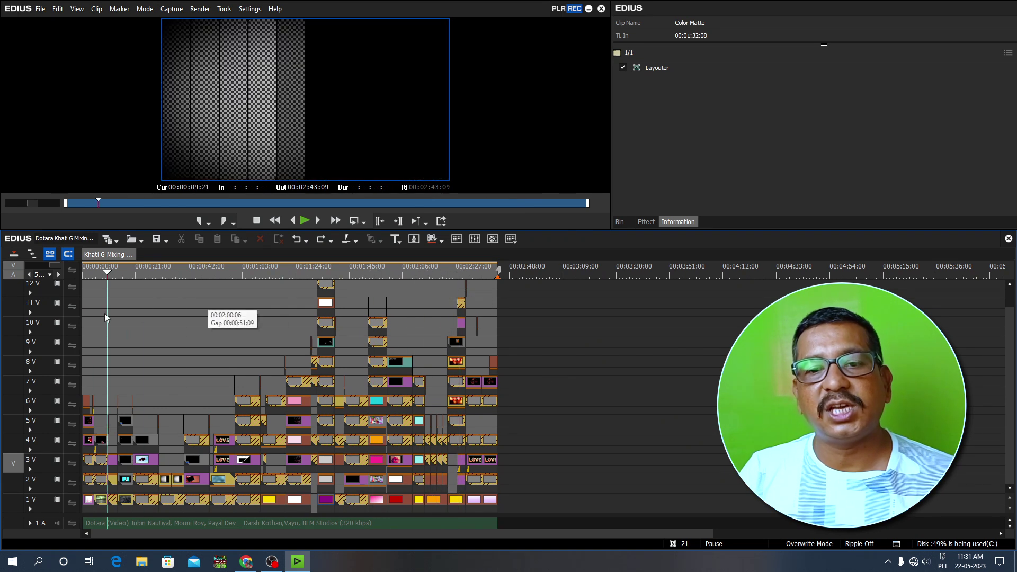
{"action": "left_click", "coordinate": [412, 344]}
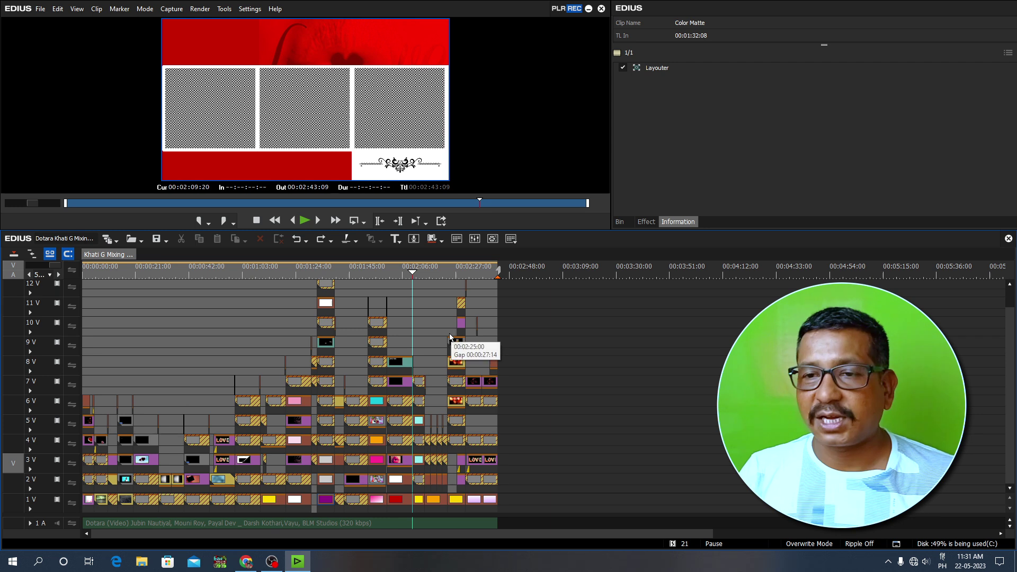
{"action": "mouse_move", "coordinate": [452, 339]}
{"action": "left_mouse_down"}
{"action": "mouse_move", "coordinate": [247, 304]}
{"action": "mouse_move", "coordinate": [67, 334]}
{"action": "mouse_move", "coordinate": [438, 347]}
{"action": "left_mouse_up"}
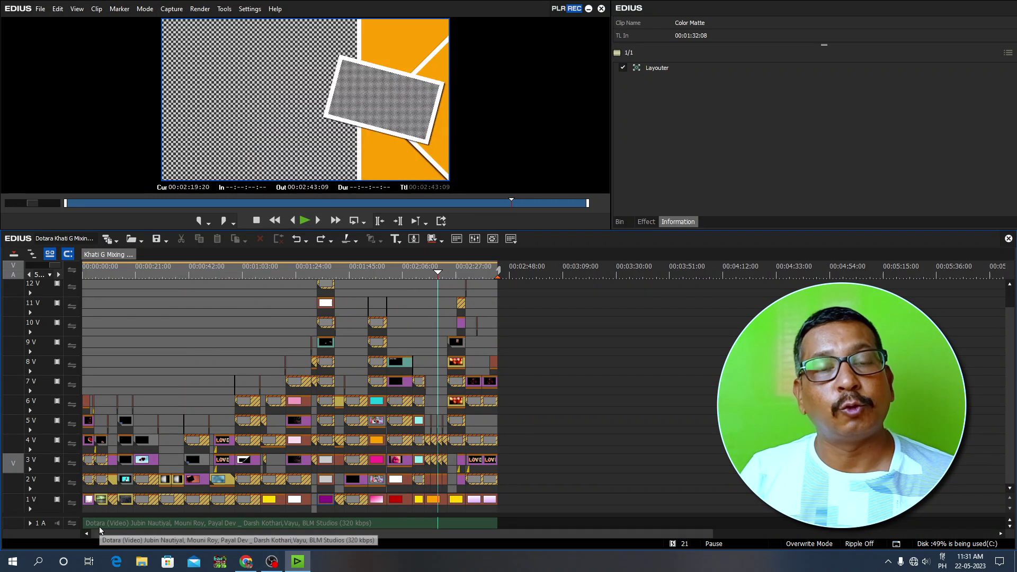
{"action": "left_click_drag", "start_coordinate": [136, 284], "coordinate": [466, 312]}
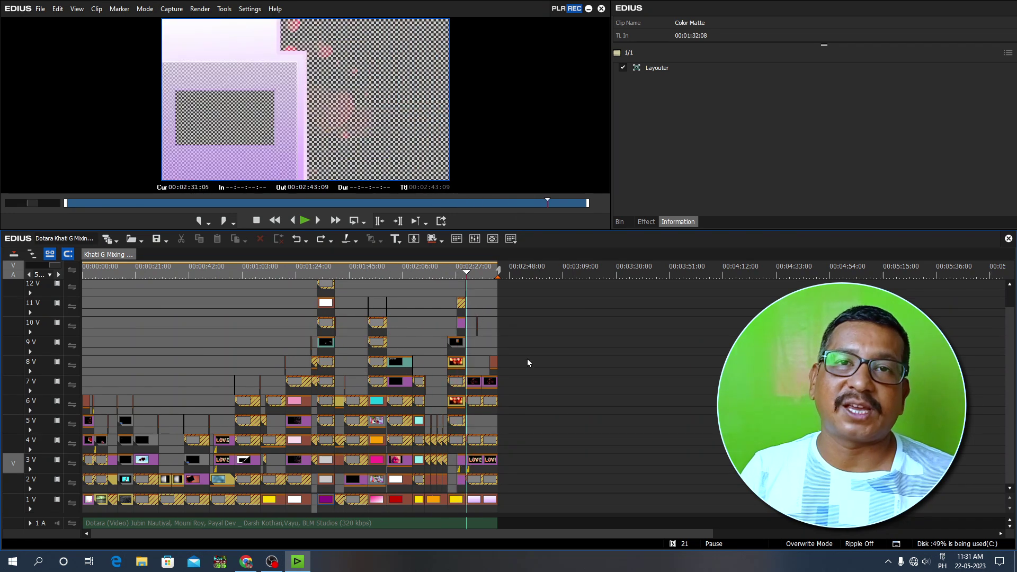
{"action": "left_click_drag", "start_coordinate": [427, 272], "coordinate": [44, 322]}
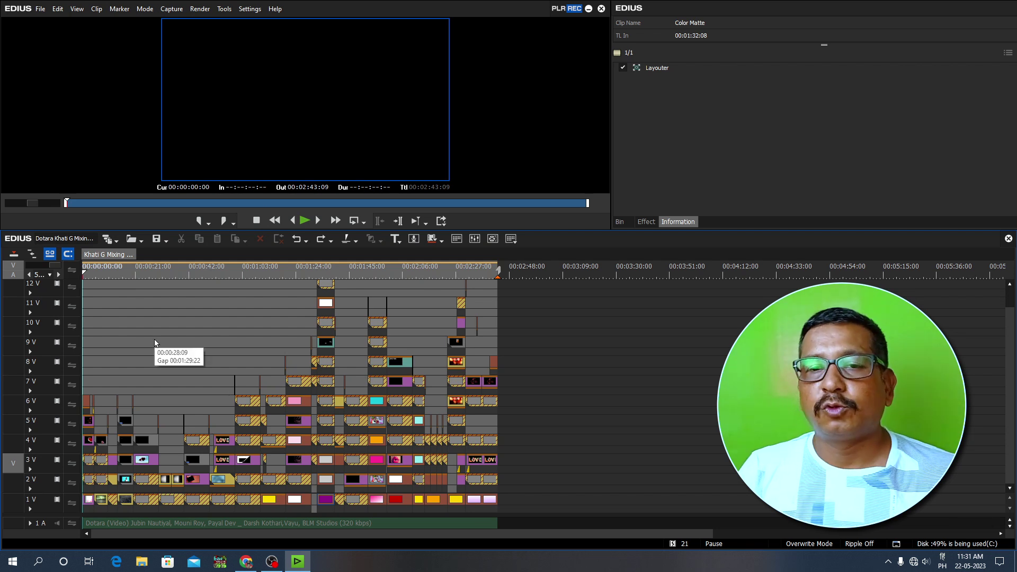
{"action": "left_click_drag", "start_coordinate": [109, 275], "coordinate": [484, 348]}
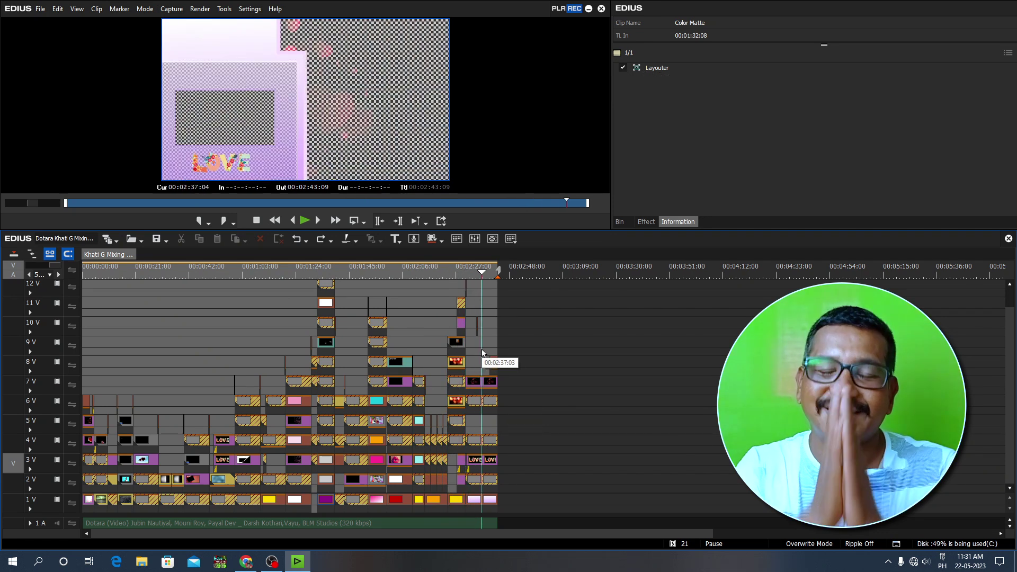